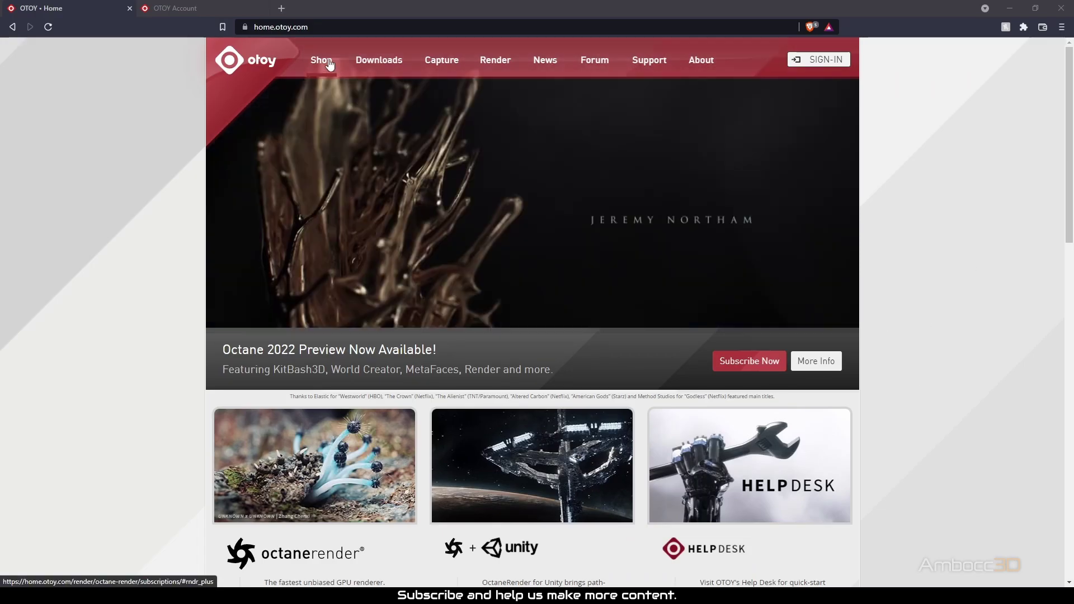
Go to the Shop's Free Trial page and show the OctaneRender Prime (Free Tier | CUDA) offer
left_click(329, 59)
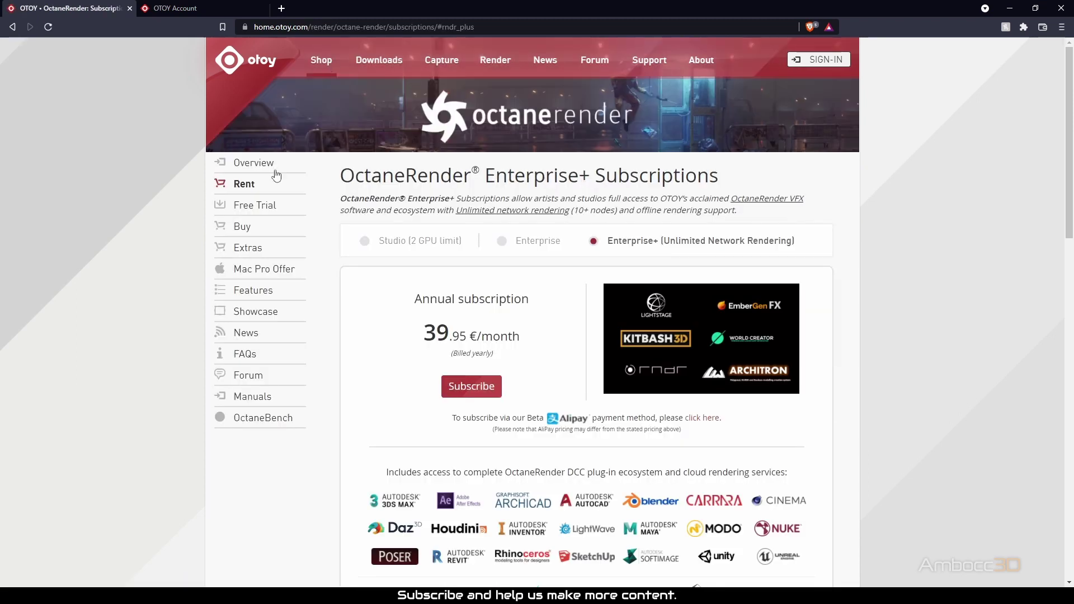
left_click(260, 206)
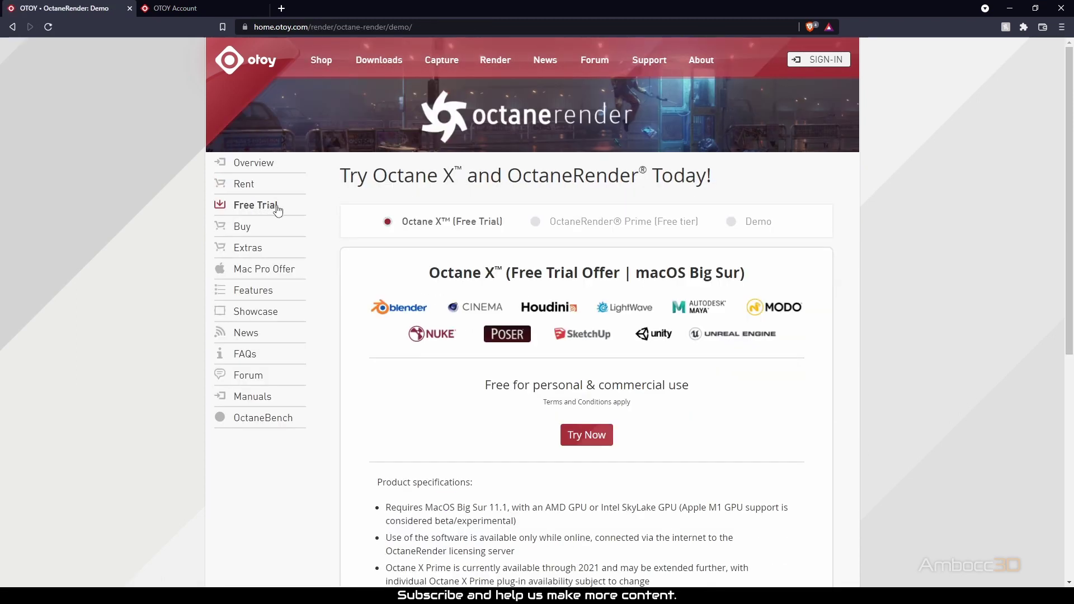
scroll(611, 233, "down", 1)
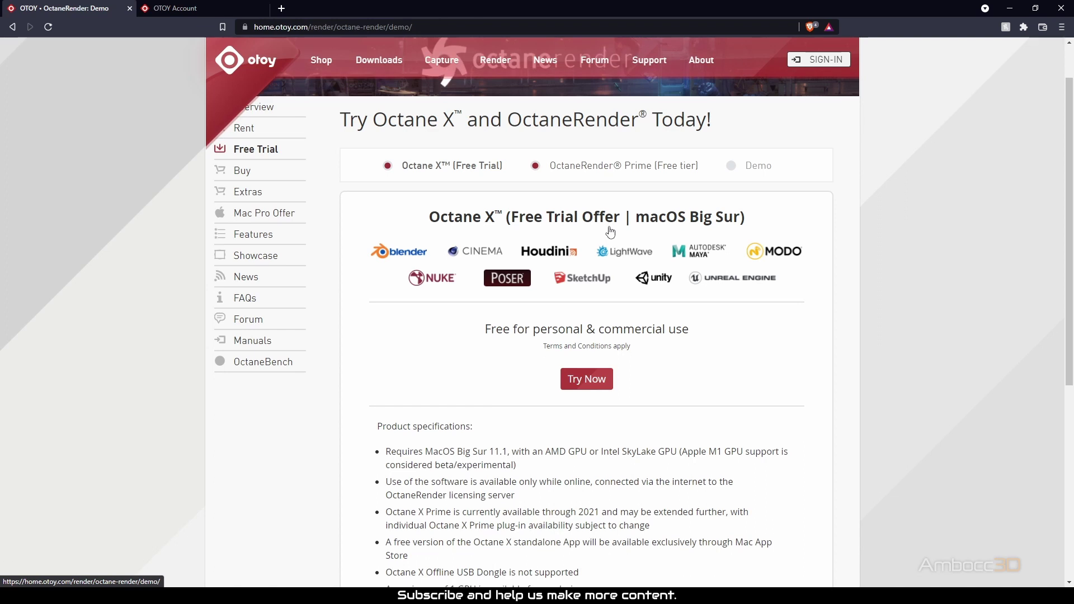
left_click(536, 169)
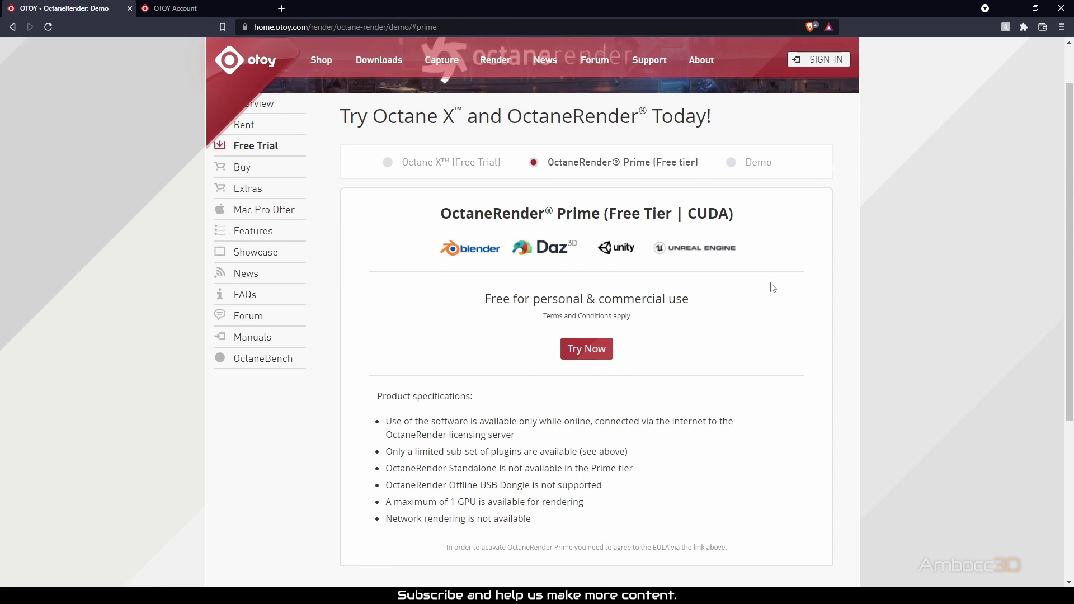
scroll(773, 288, "down", 1)
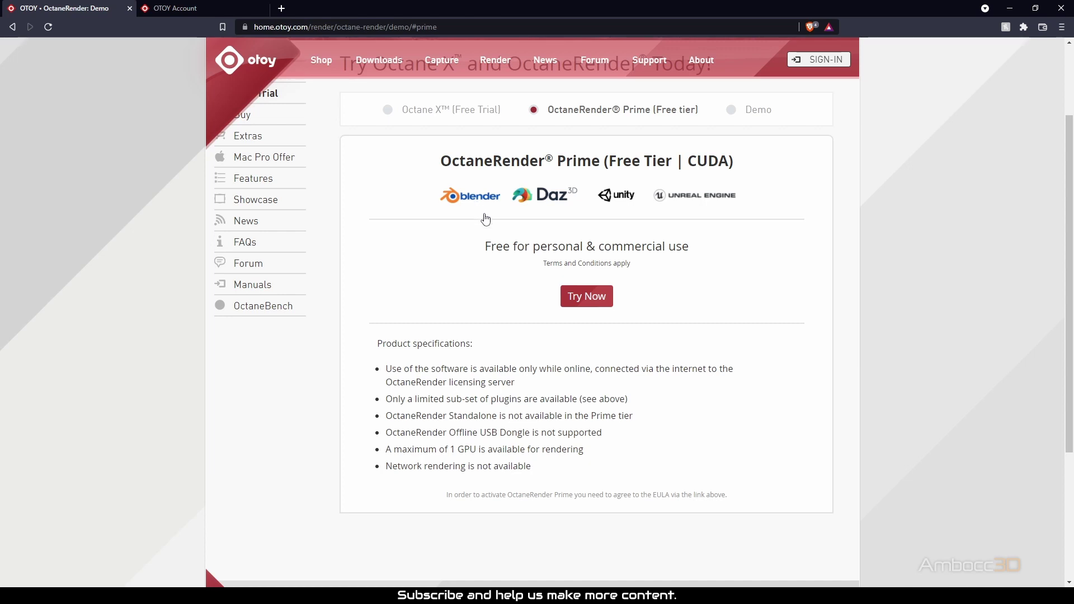
Submit the Prime free tier sign-up form and pass the stairs captcha
left_click(587, 297)
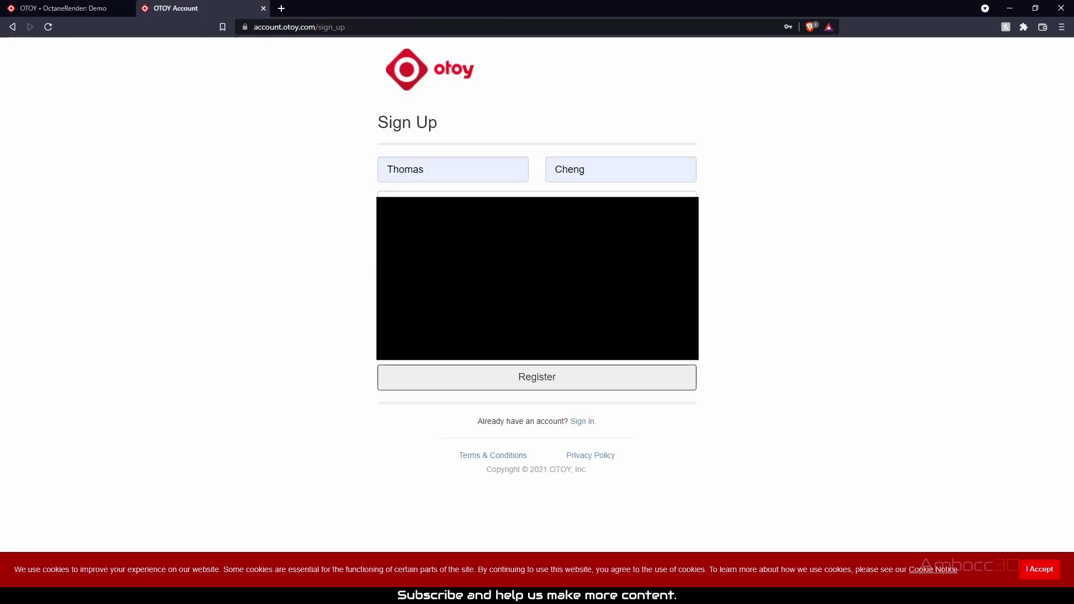
left_click(538, 377)
left_click(561, 412)
left_click(446, 403)
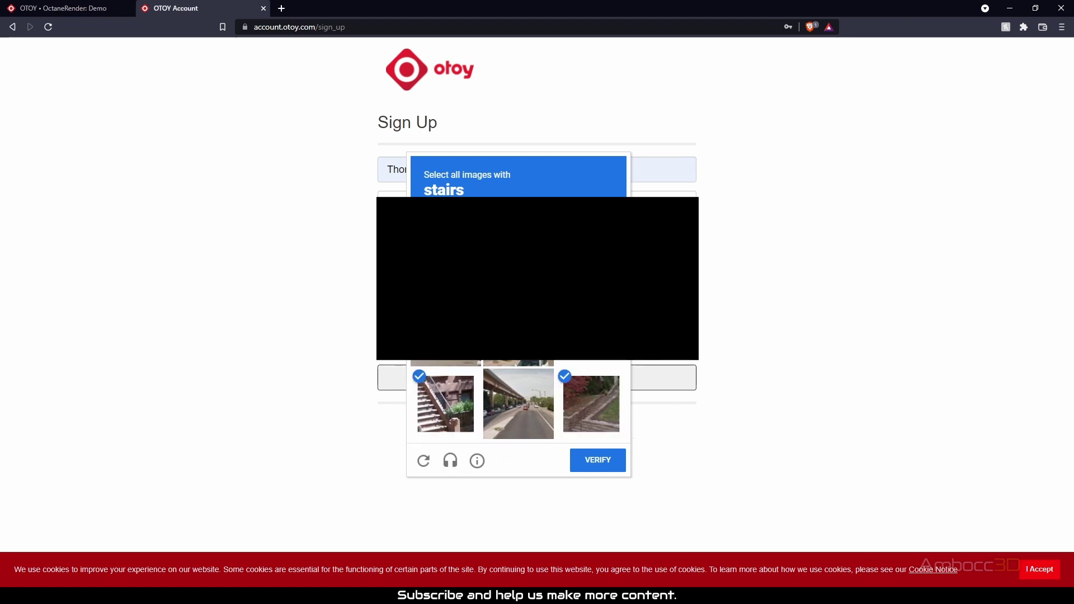
left_click(598, 460)
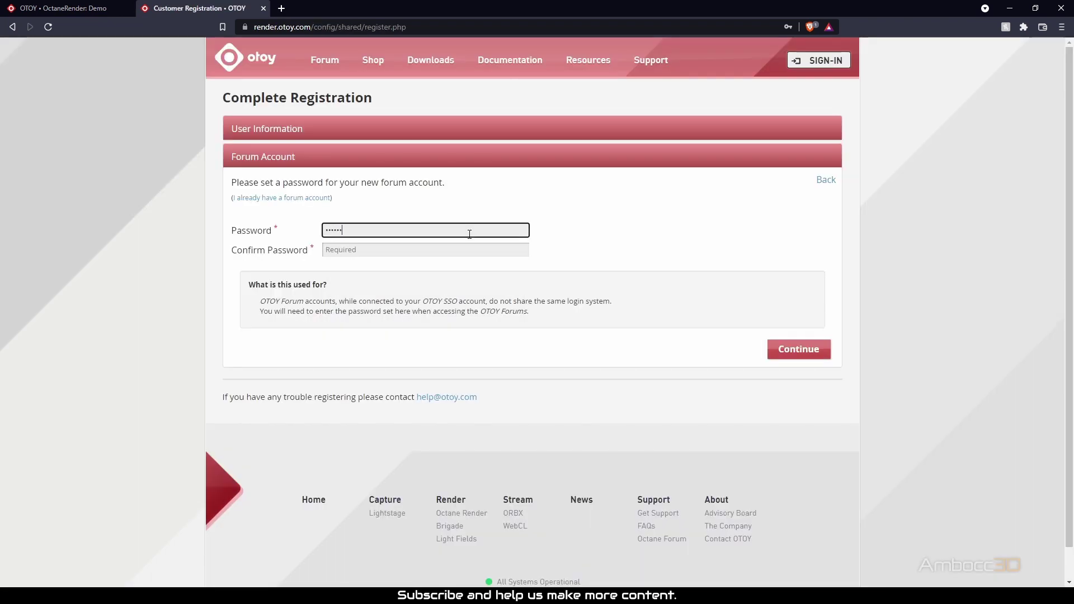
Enter and confirm the forum account password, then submit it
type("****")
key("Tab")
type("*")
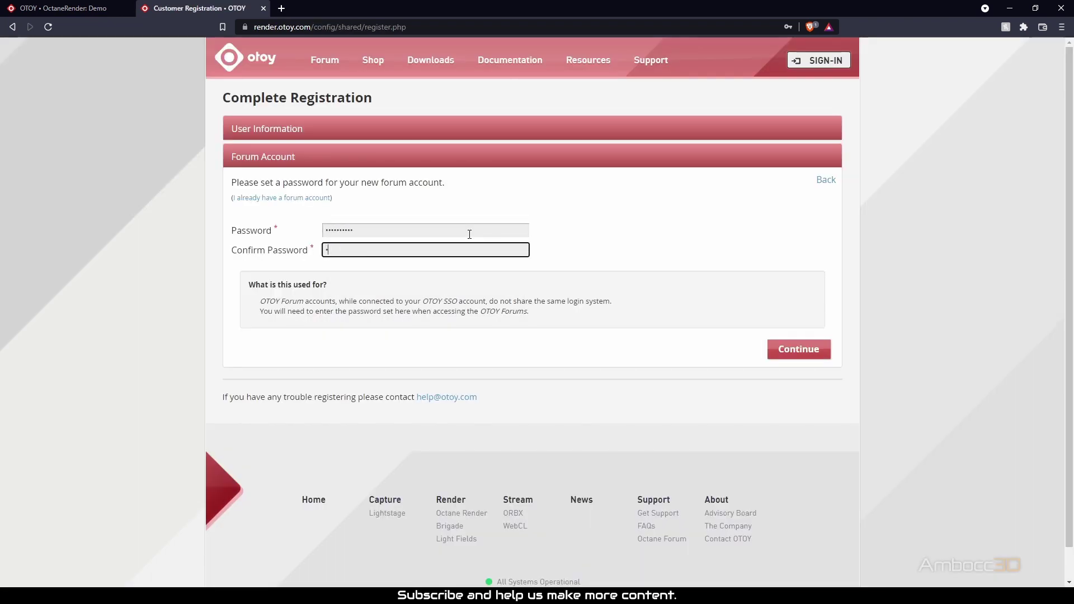
key("Tab")
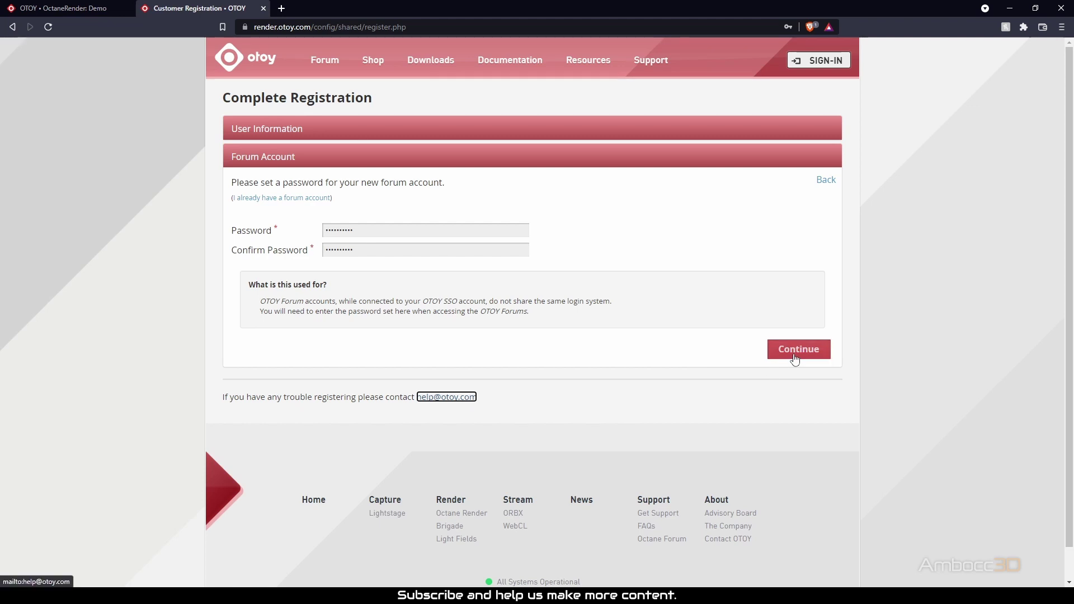
left_click(795, 360)
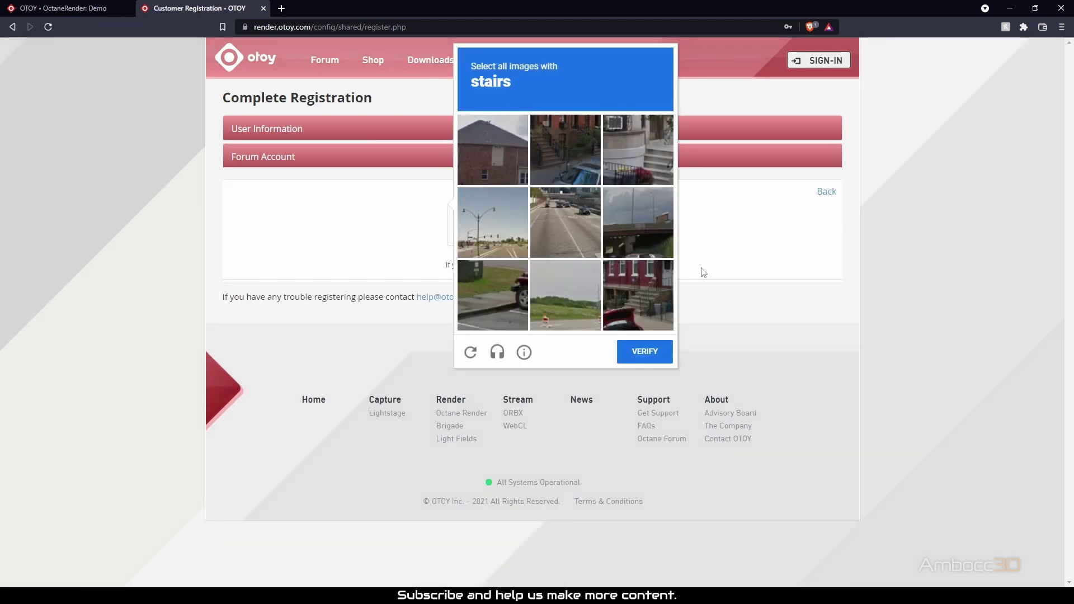
Solve the second stairs captcha to finish account registration
left_click(642, 287)
left_click(638, 151)
left_click(566, 166)
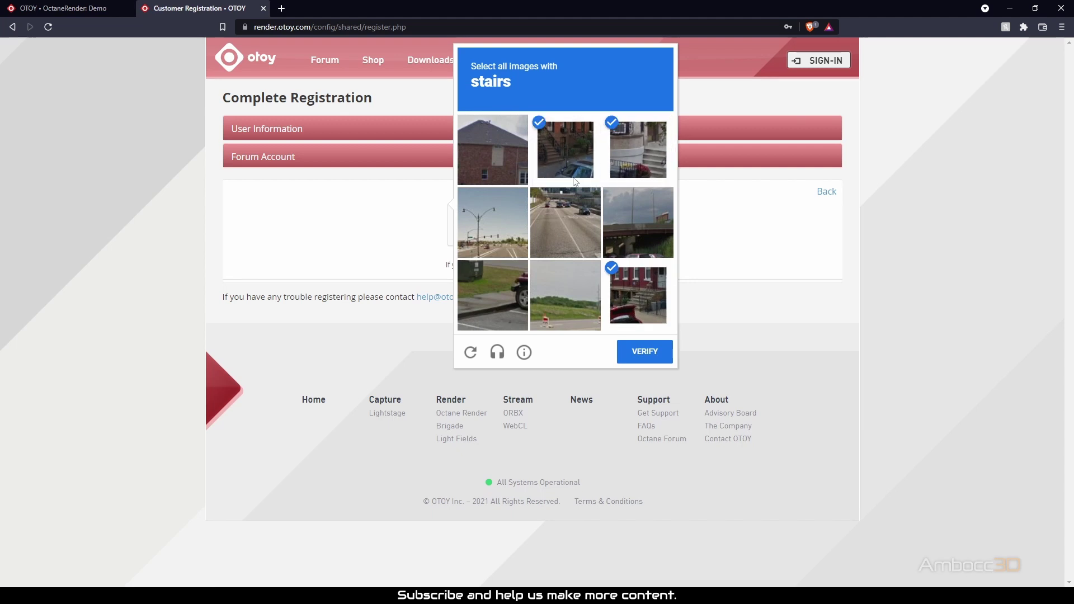
left_click(644, 305)
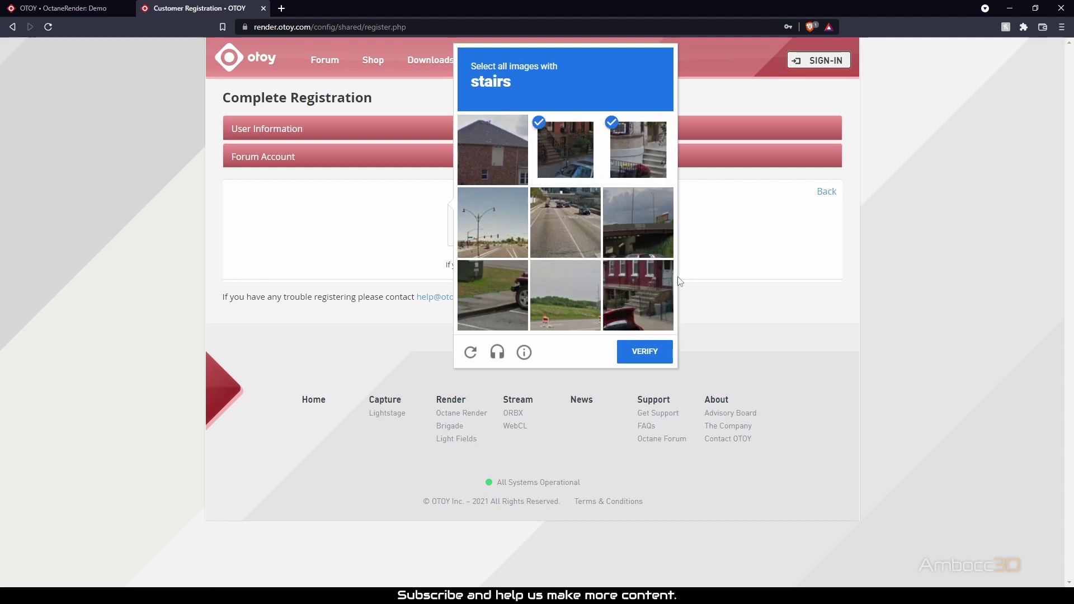
left_click(664, 288)
left_click(650, 353)
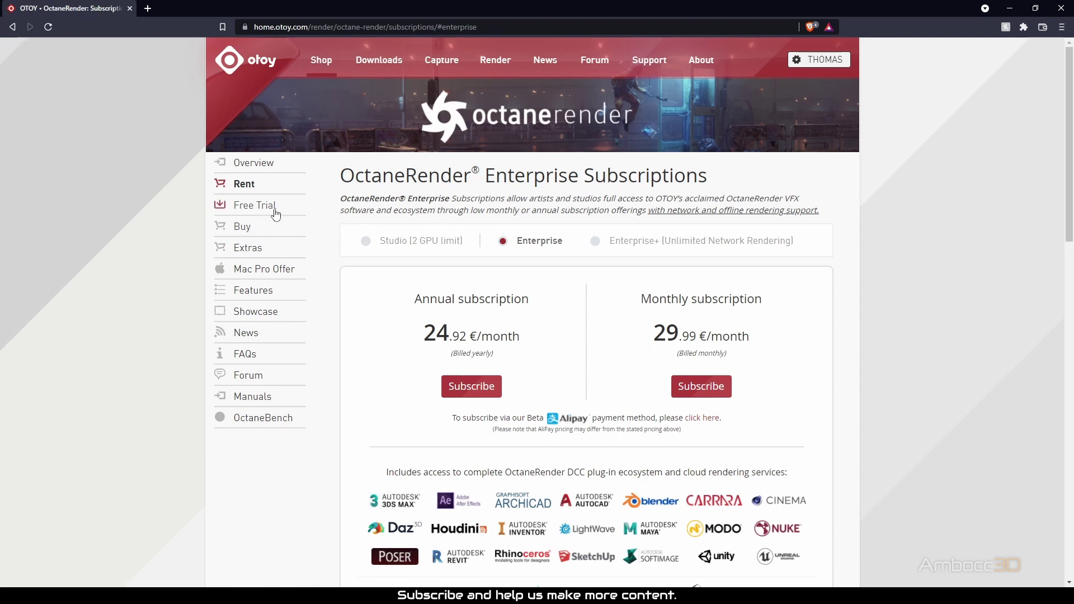
Return to Free Trial, select OctaneRender Prime, and start its free tier application
left_click(274, 211)
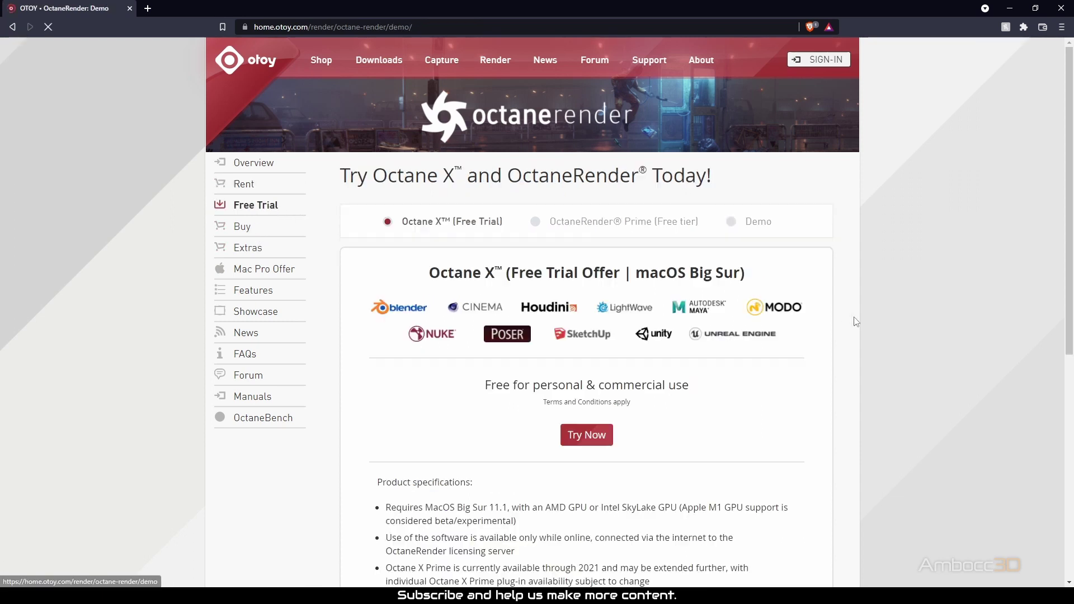
scroll(576, 241, "down", 2)
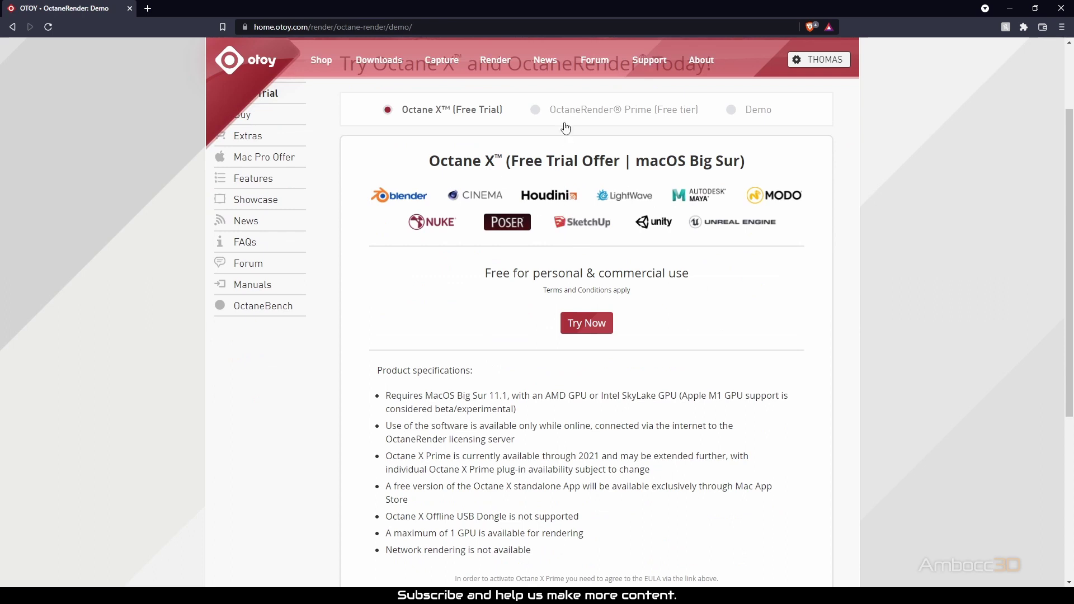
left_click(541, 112)
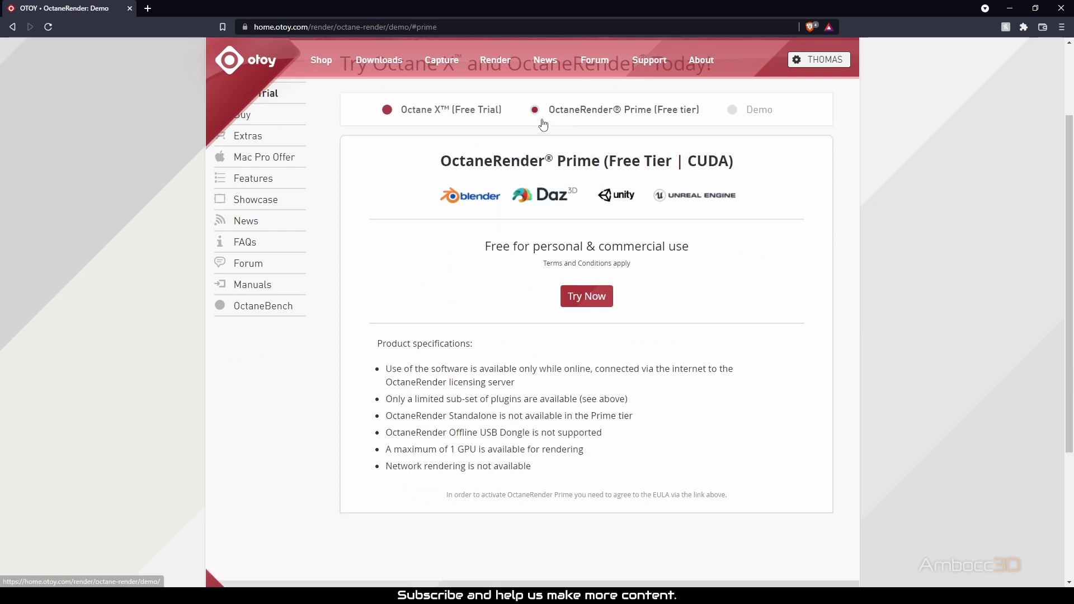
left_click(593, 295)
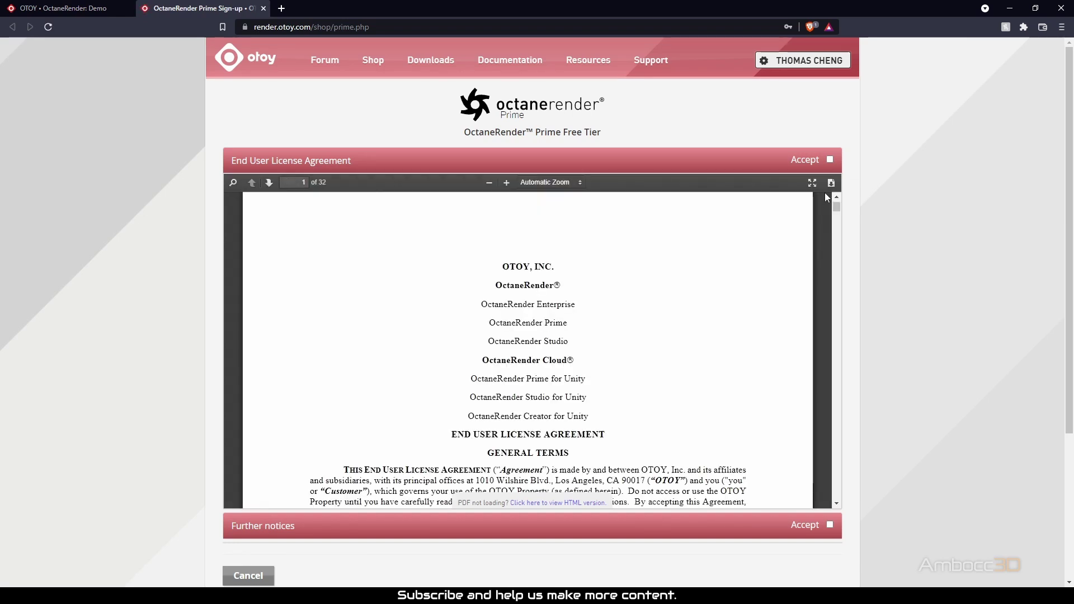
Accept the EULA and further notices, then download Blender Octane Edition for Windows
left_click(829, 160)
left_click(831, 190)
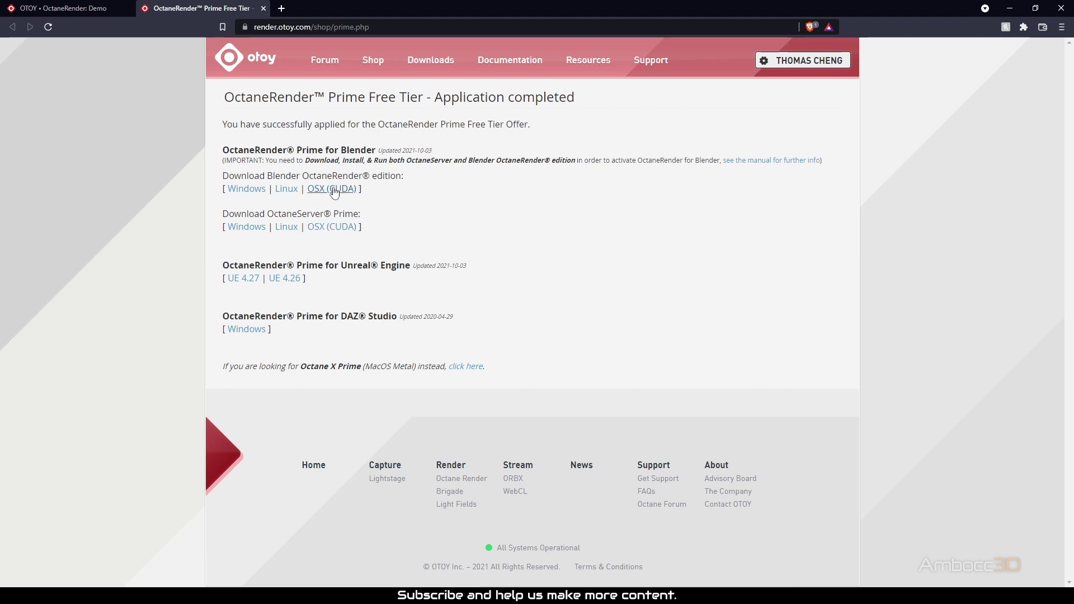
left_click(250, 190)
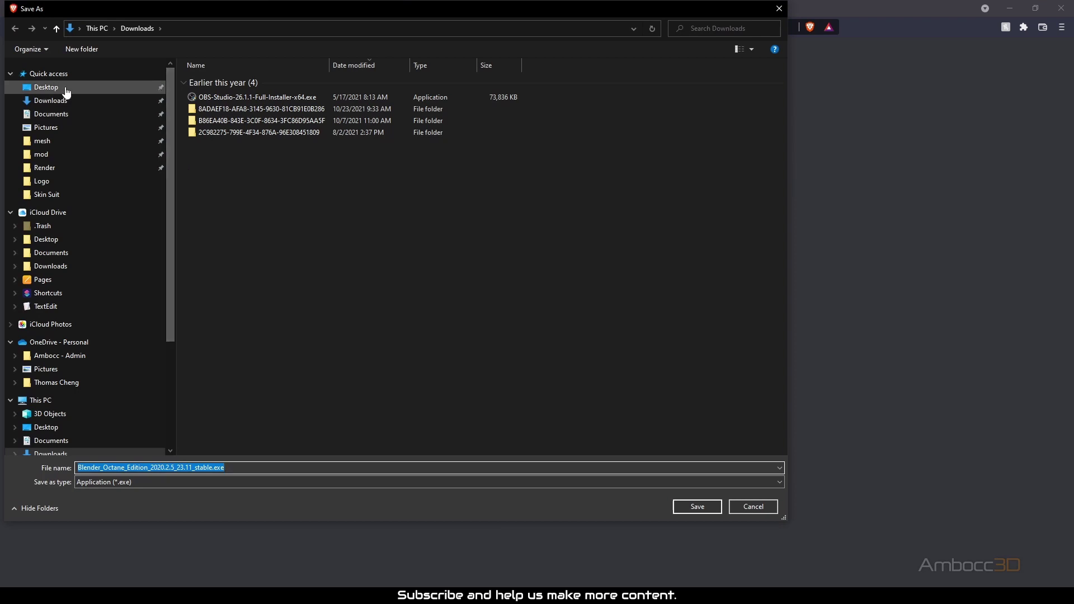
Save Blender_Octane_Edition_2020.2.5_23.11_stable.exe to the Desktop
left_click(48, 88)
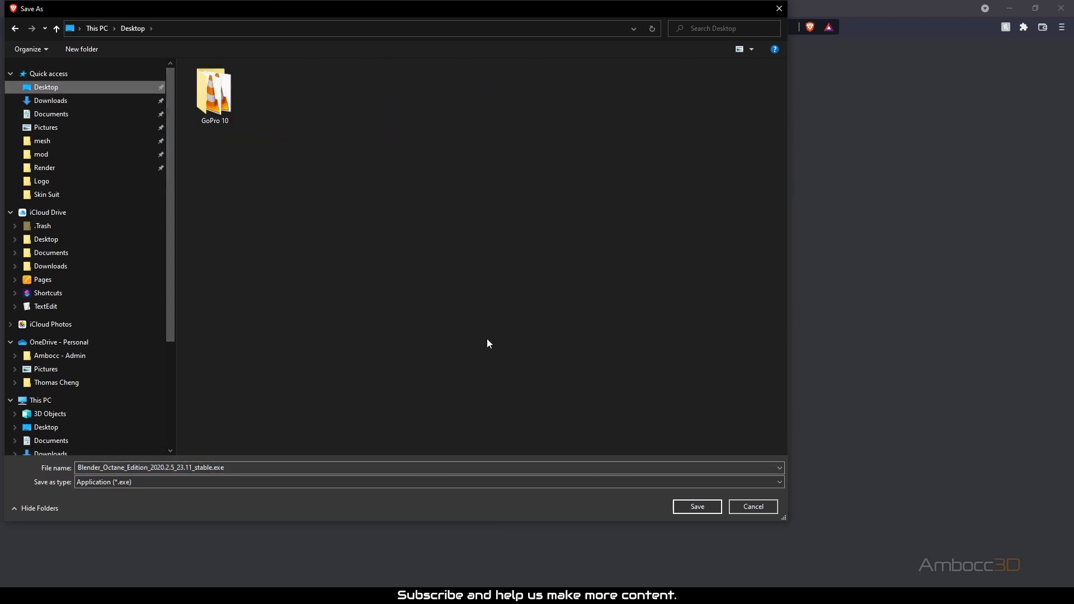
left_click(700, 507)
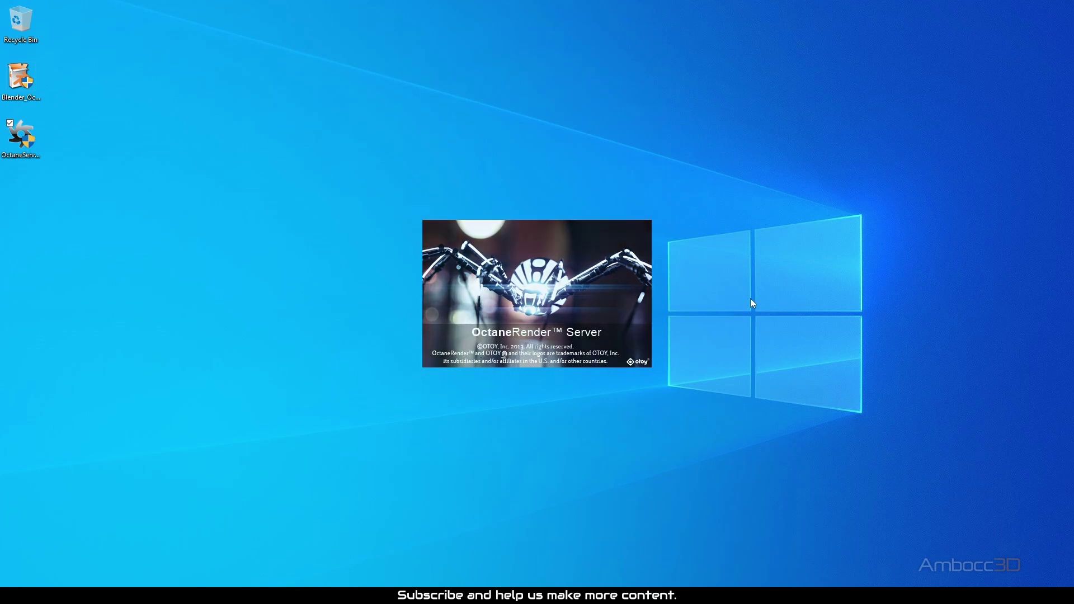
Install OctaneServer Prime to the default C:\Program Files\OctaneServerPrime and dismiss the octaneserver.exe firewall alert
left_click(599, 389)
left_click(423, 323)
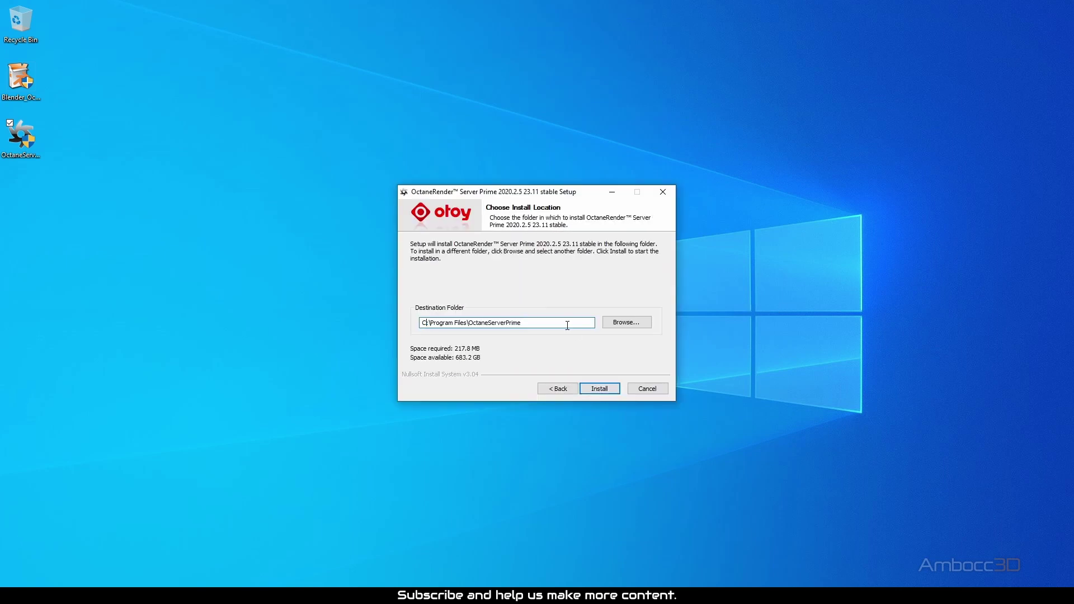
key("Return")
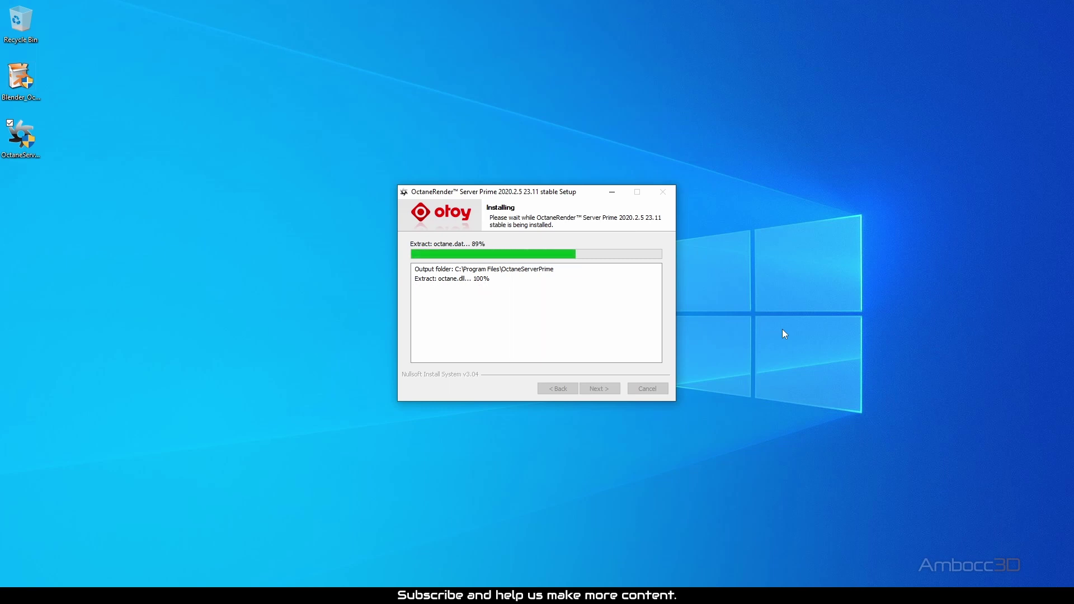
left_click(599, 389)
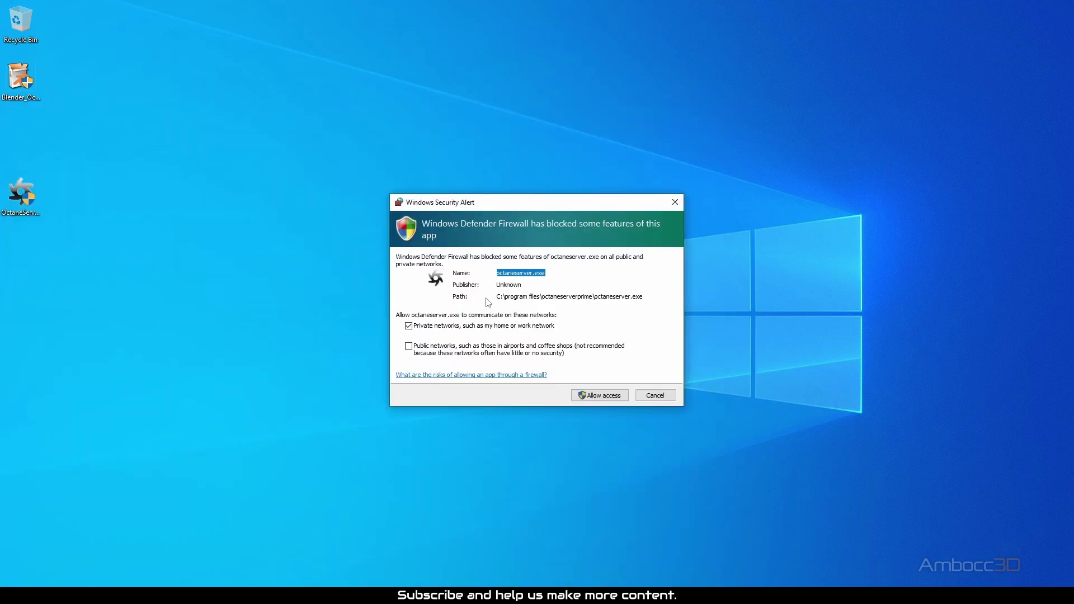
left_click(600, 395)
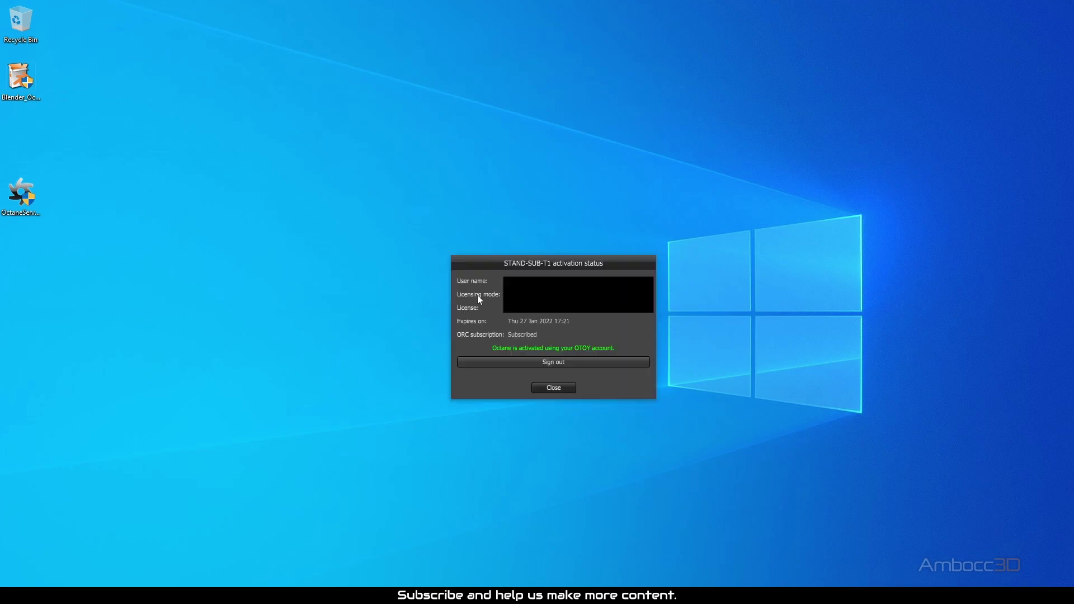
Sign out of OctaneServer, sign back in with the OTOY account, and launch the Blender installer
left_click(569, 363)
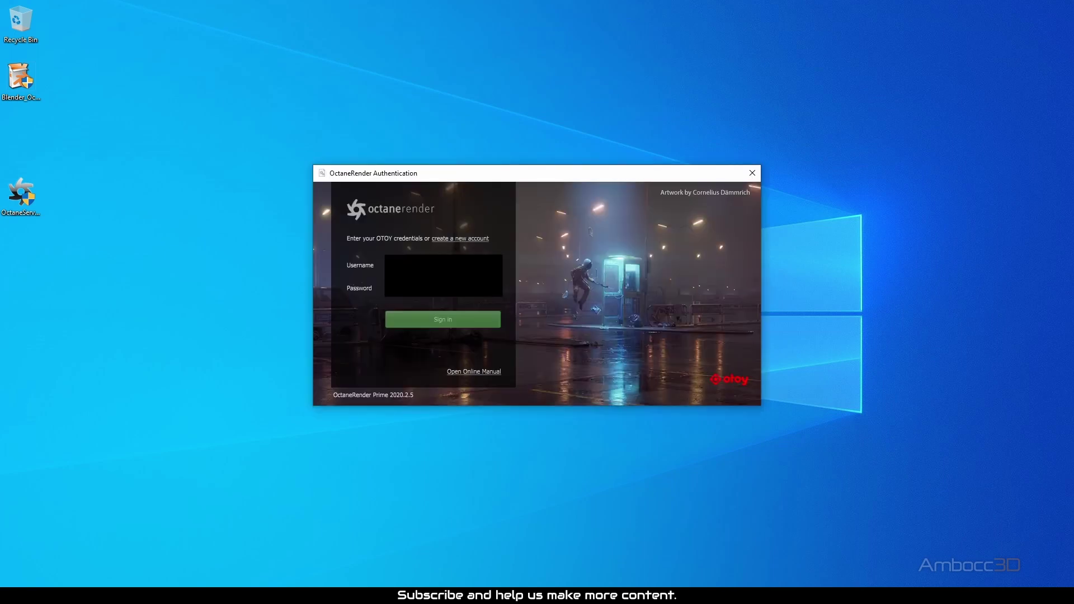
key("Return")
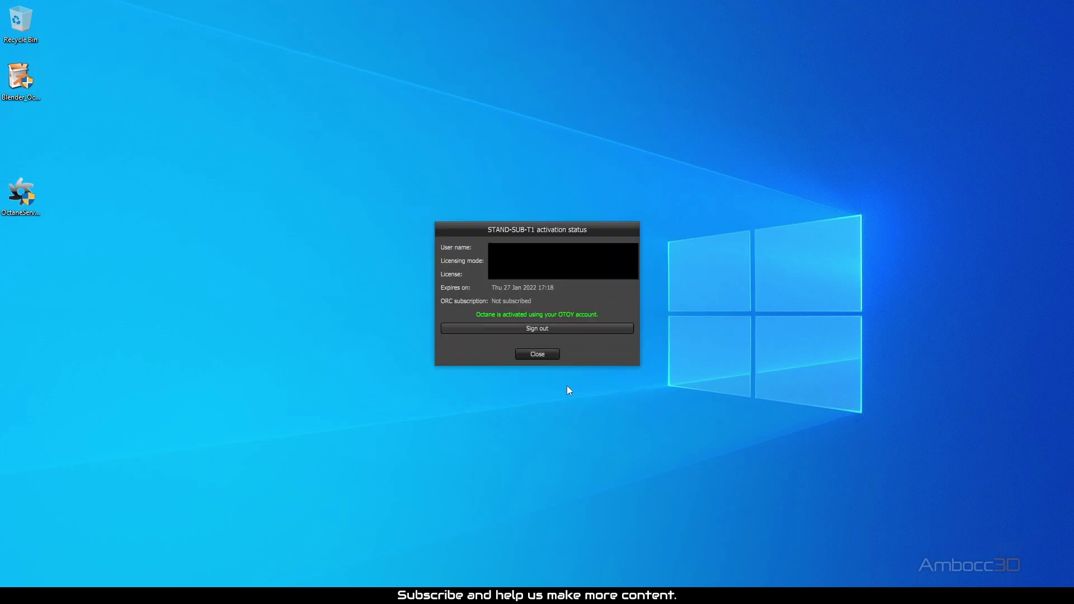
left_click(567, 387)
double_click(21, 78)
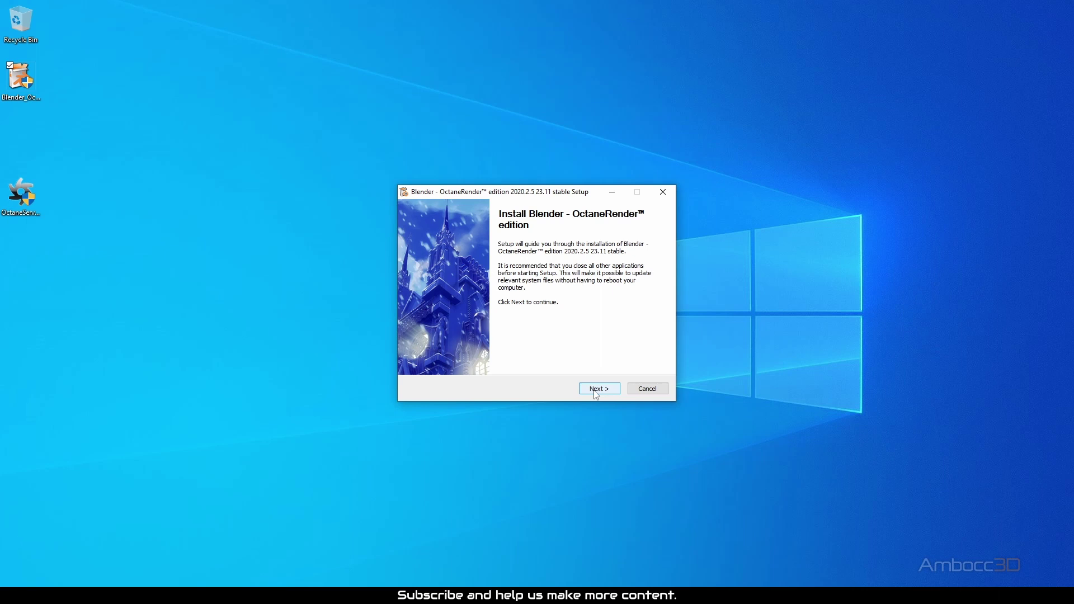
Install Blender OctaneRender edition 2020.2.5 23.11 into the default C:\Program Files\BlenderOctane folder
left_click(600, 393)
left_click(601, 392)
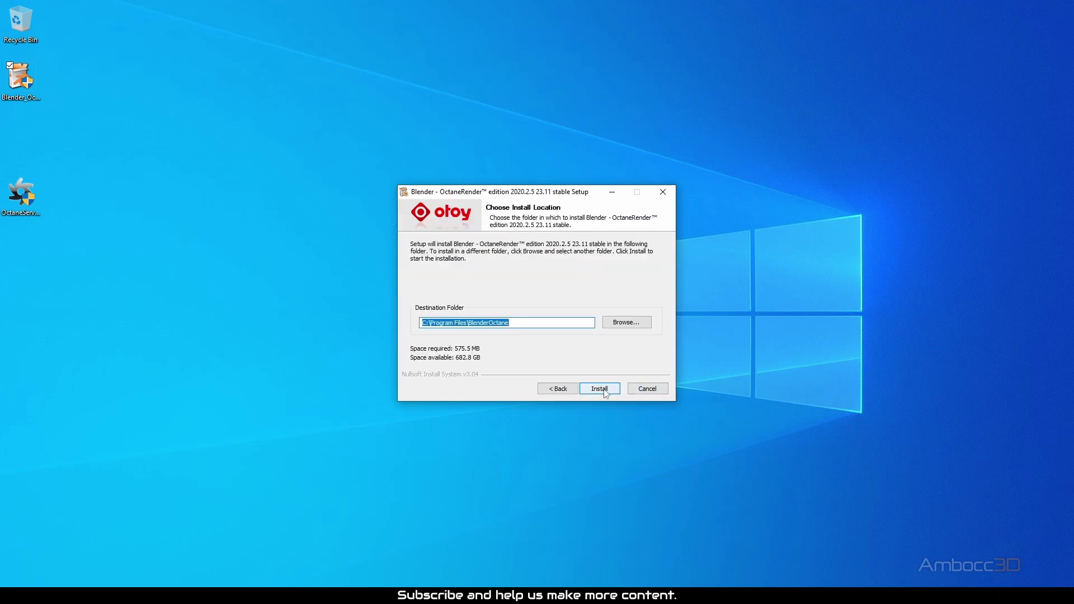
left_click(604, 388)
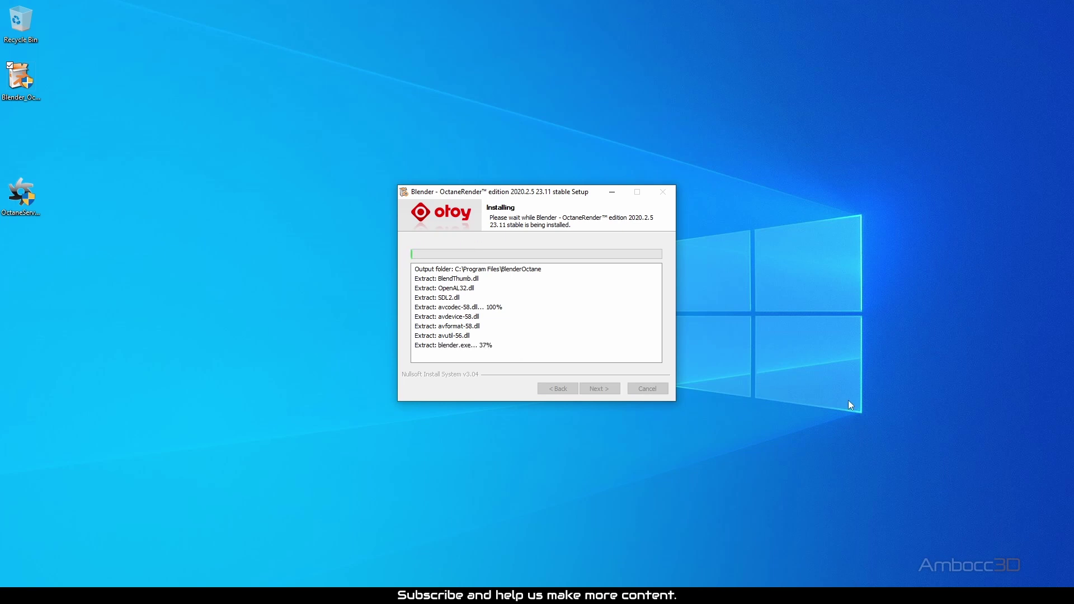
left_click(600, 389)
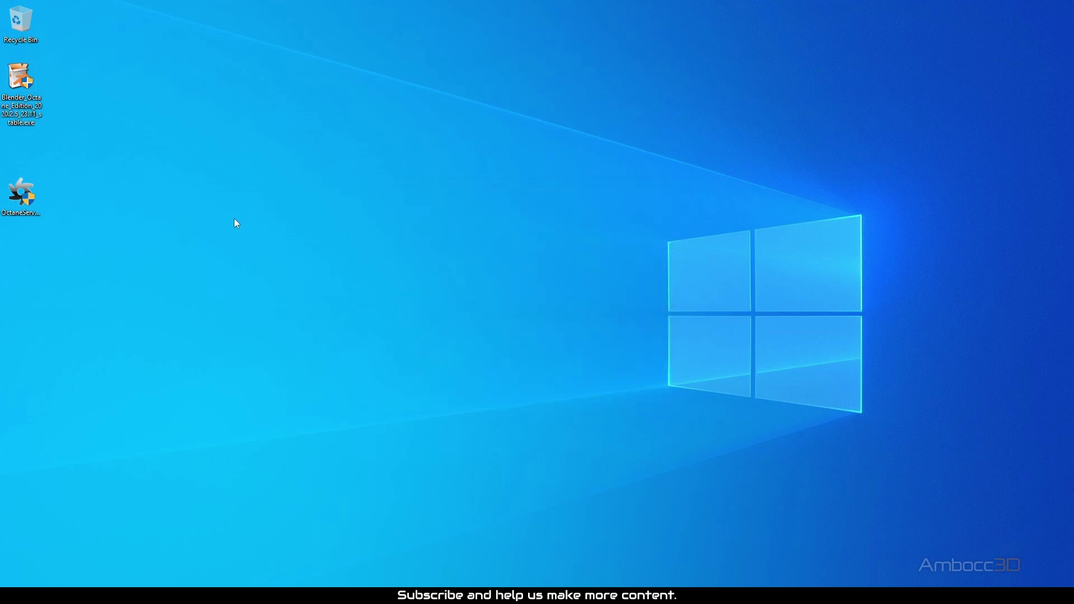
key("super")
Launch Blender Octane edition, dismiss the splash screen, and orbit around the default cube
left_click(123, 128)
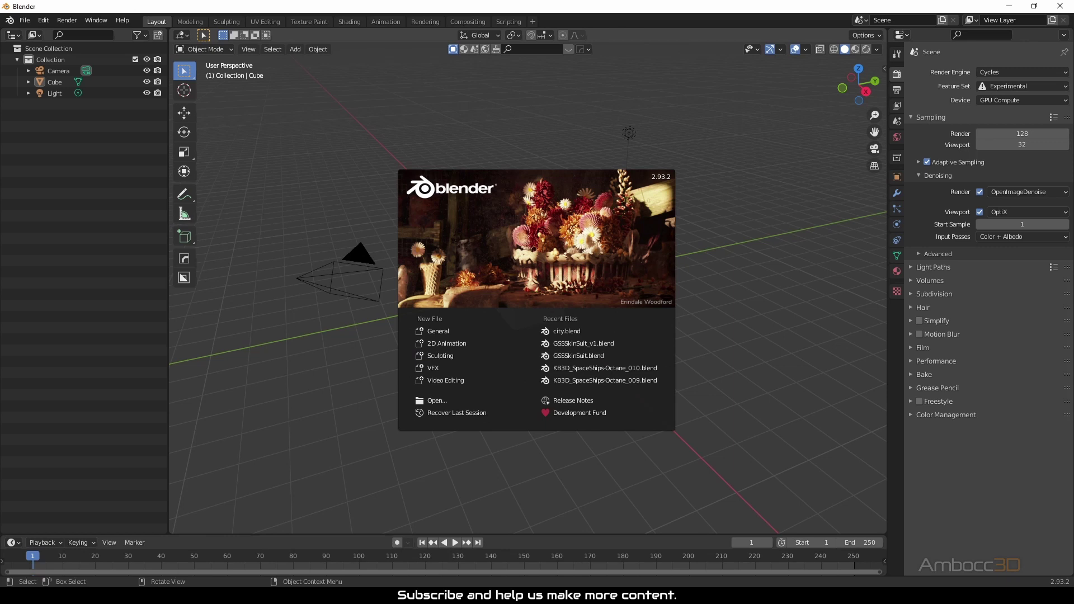
left_click(689, 316)
middle_click_drag(578, 304, 677, 305)
left_click(43, 20)
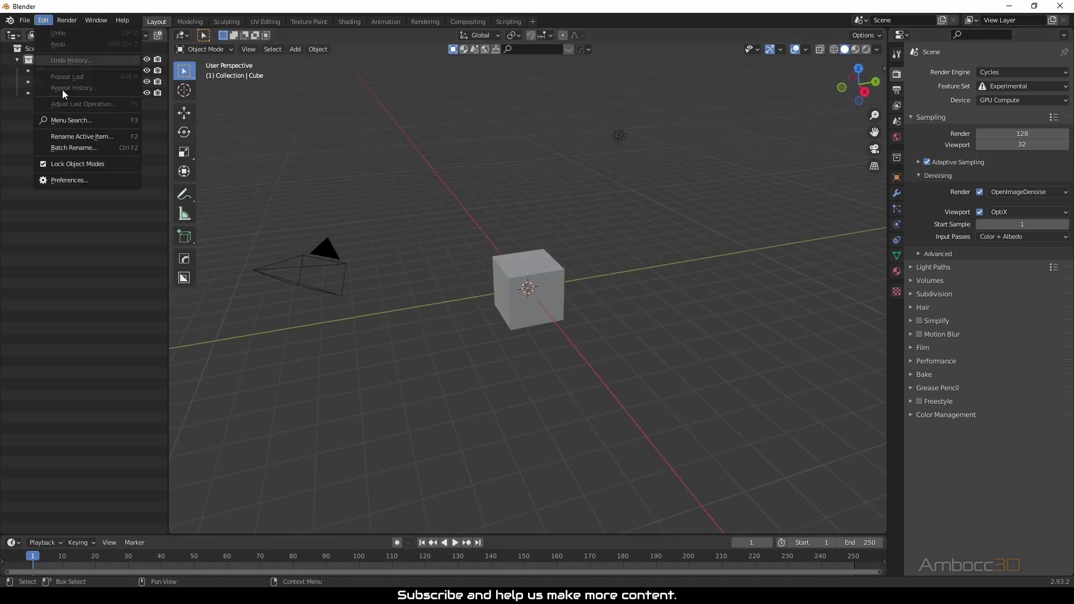
In Preferences > Add-ons, expand the enabled OctaneRender Engine v. 23.11 add-on to review its settings
left_click(81, 180)
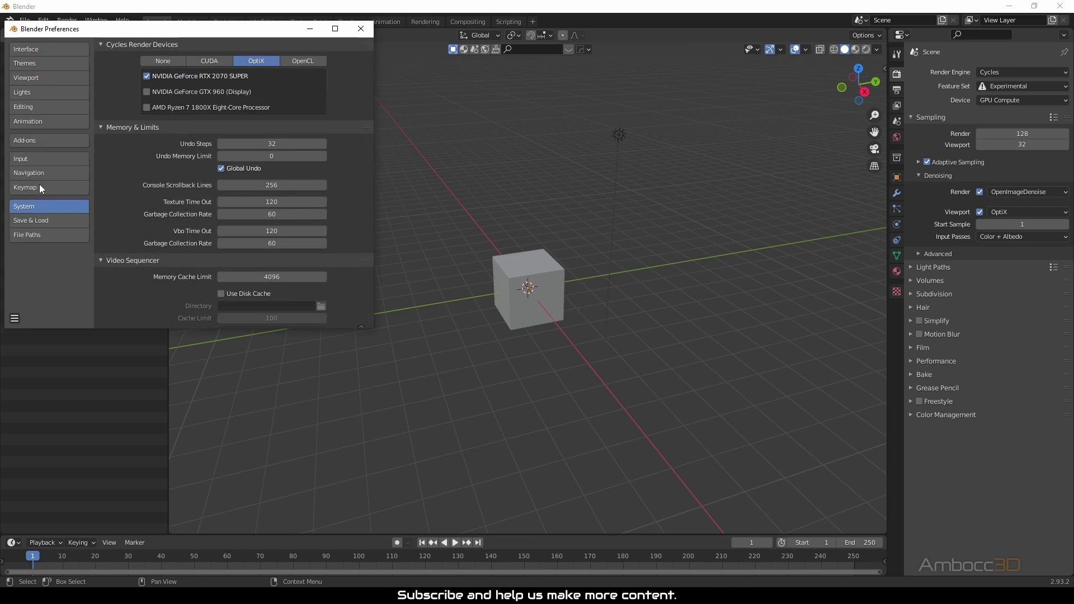
mouse_move(346, 134)
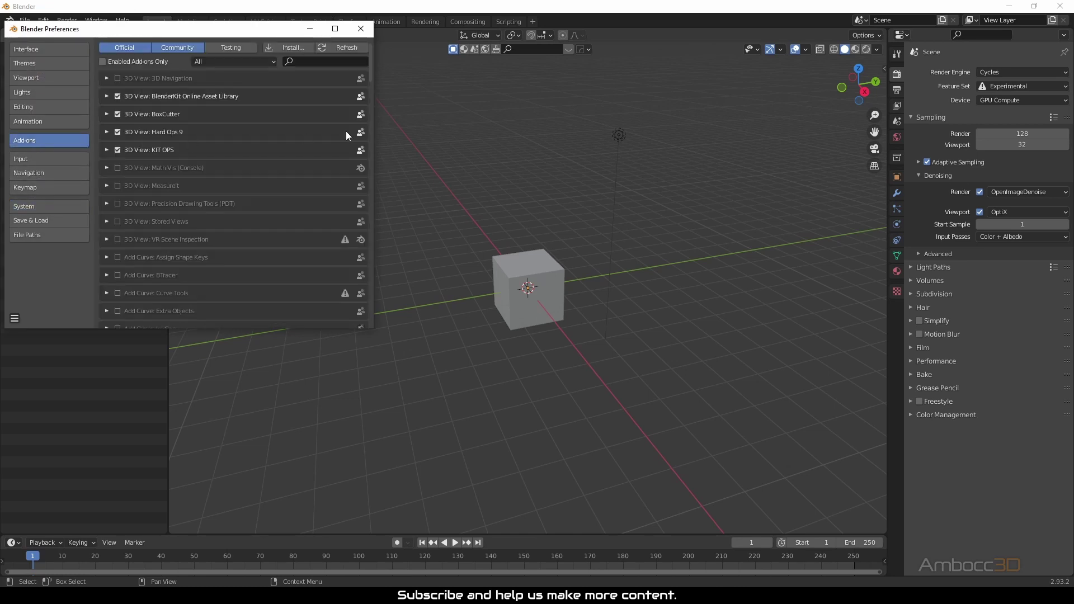
left_click_drag(369, 76, 350, 286)
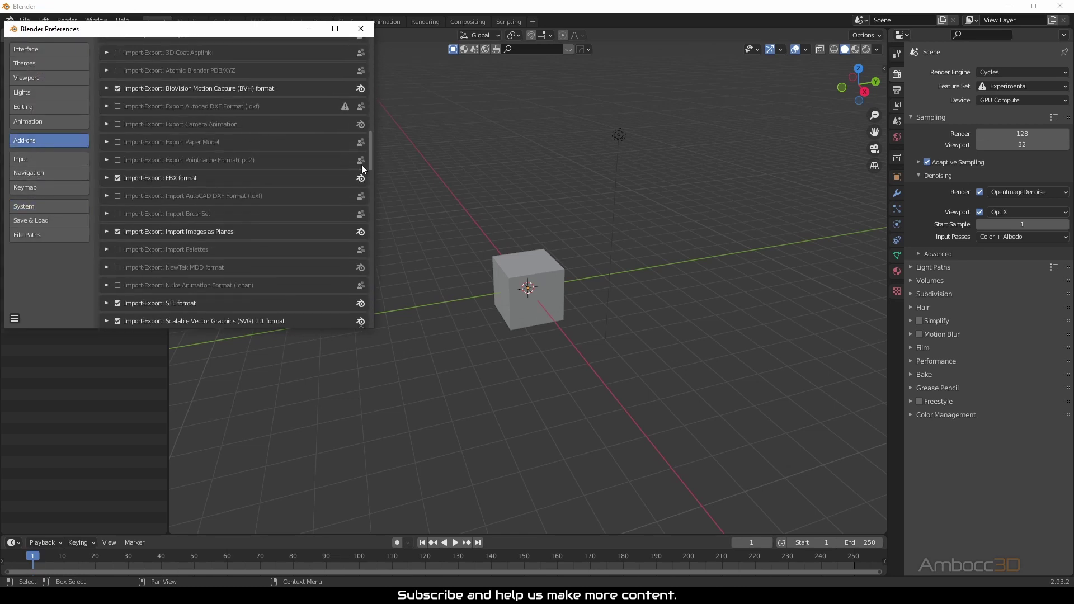
scroll(350, 285, "down", 6)
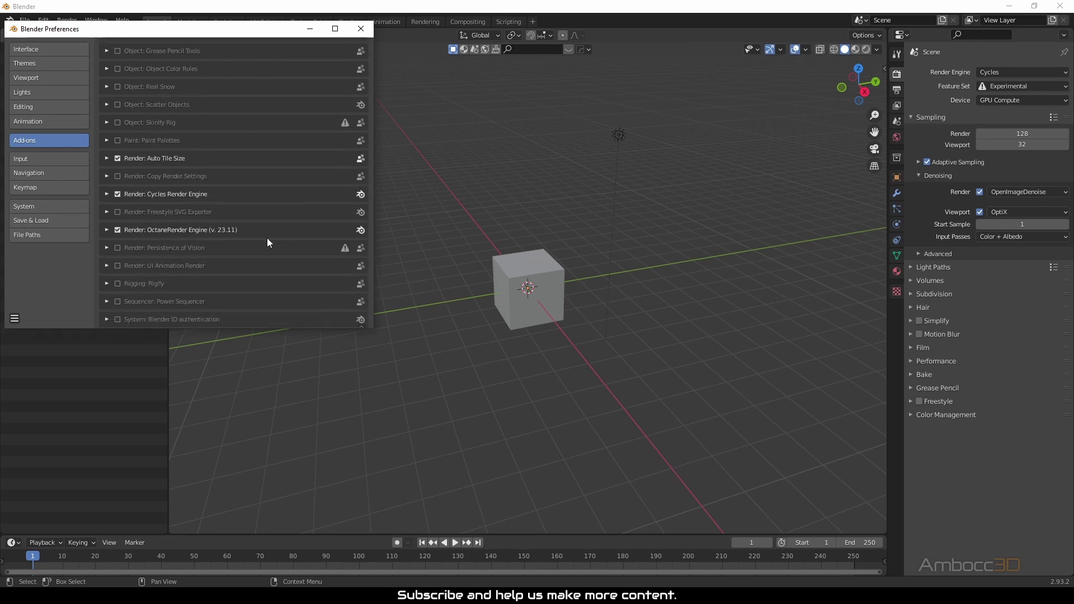
left_click(107, 230)
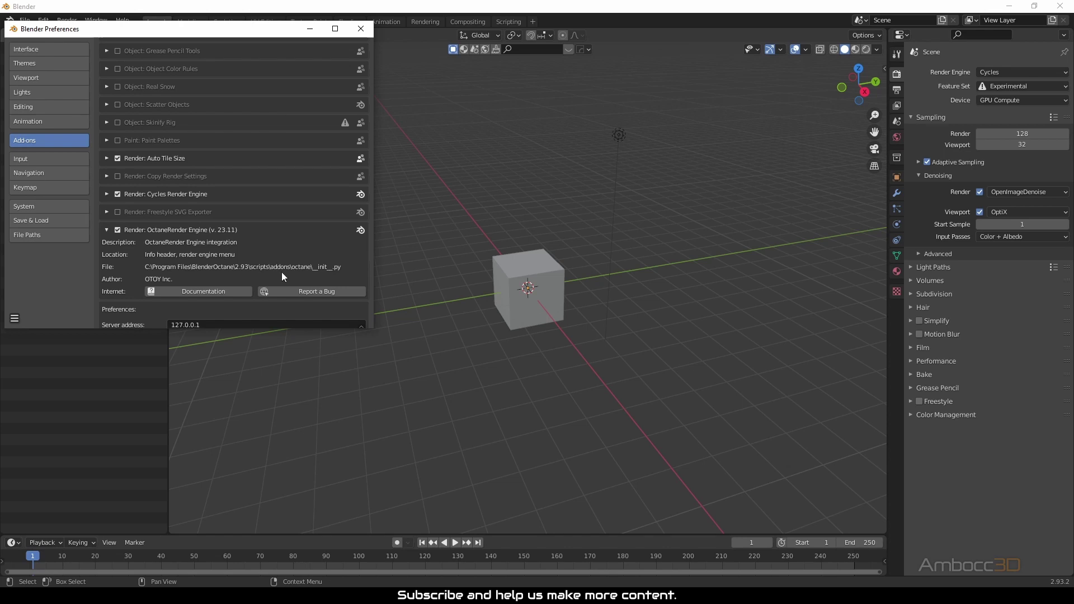
scroll(313, 254, "down", 2)
scroll(314, 254, "down", 3)
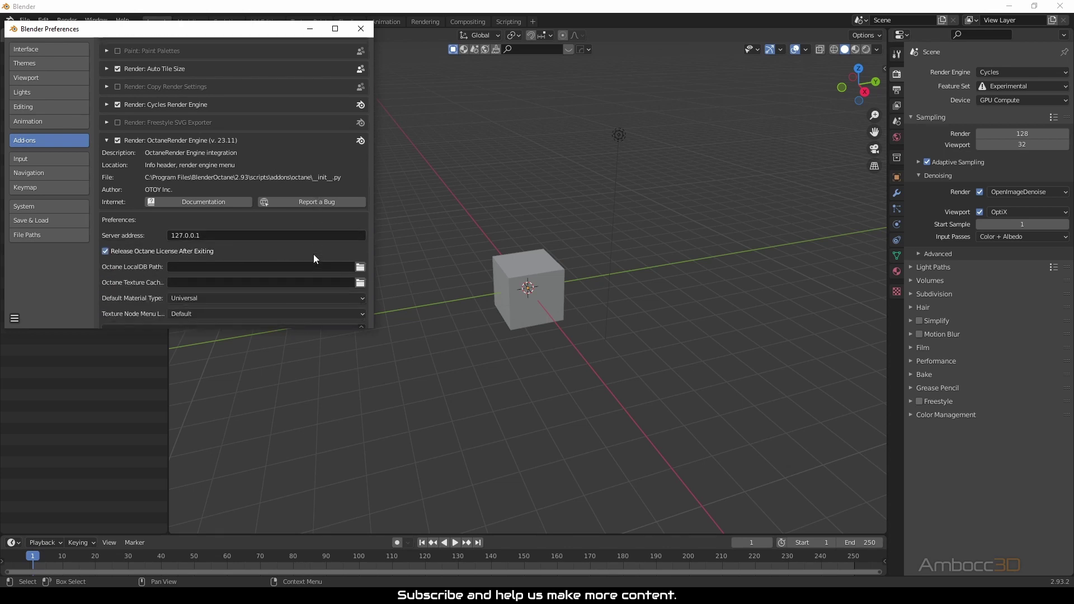
scroll(314, 256, "down", 1)
left_click(1024, 78)
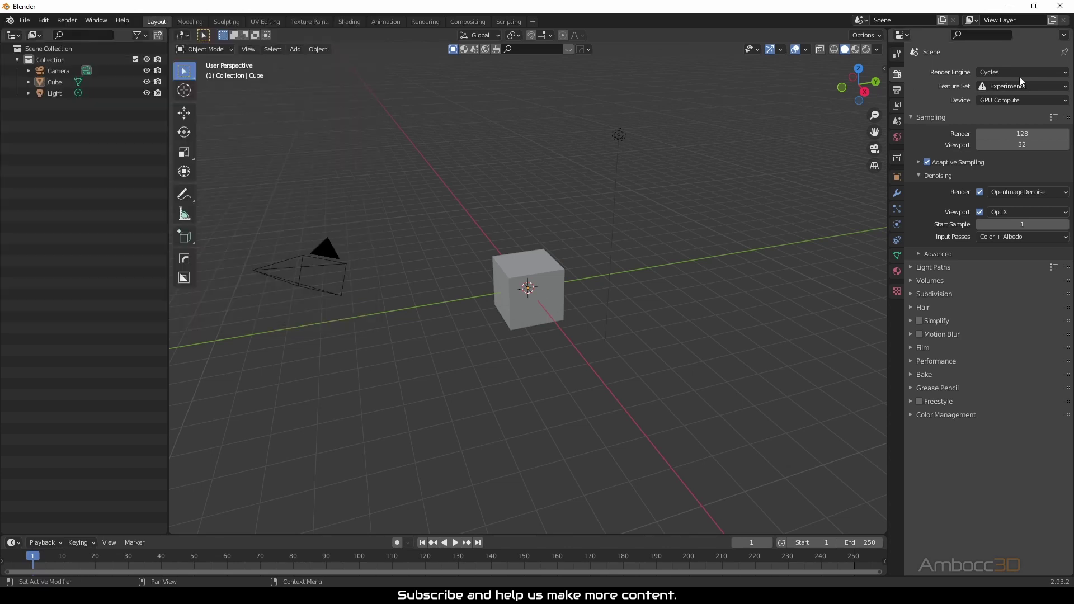
Set the render engine to Octane and enable Octane Out Of Core (4096 MB limit, 300 MB headroom)
left_click(996, 110)
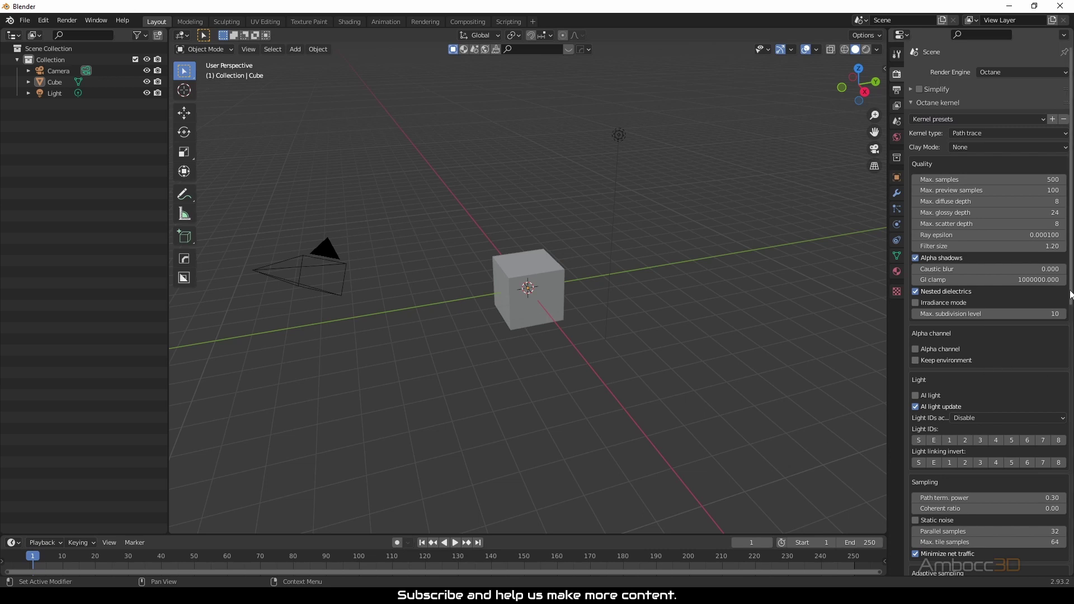
left_click_drag(1071, 295, 1071, 568)
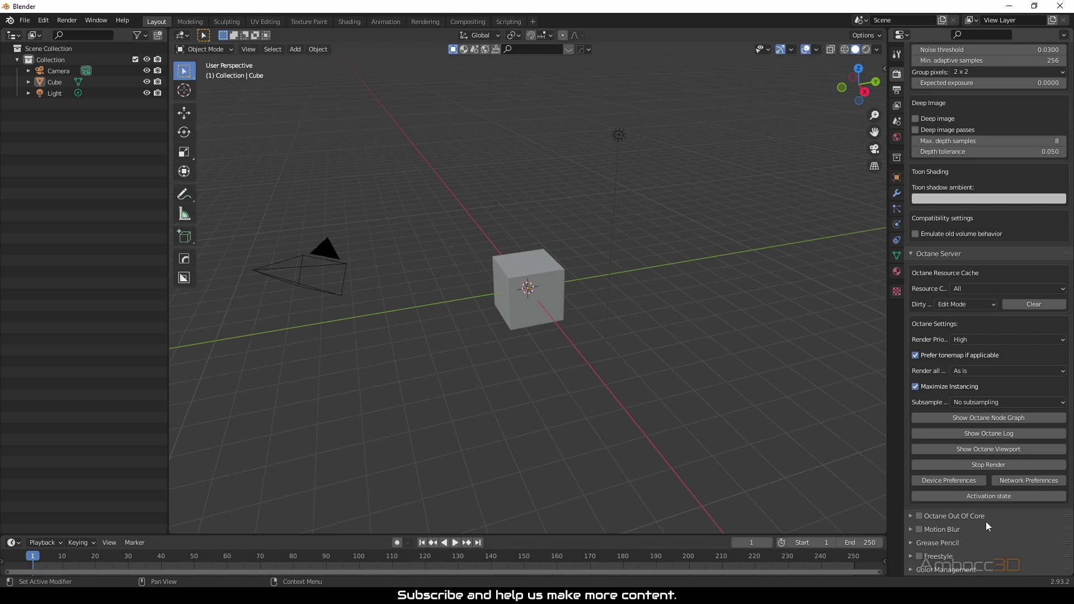
left_click(912, 516)
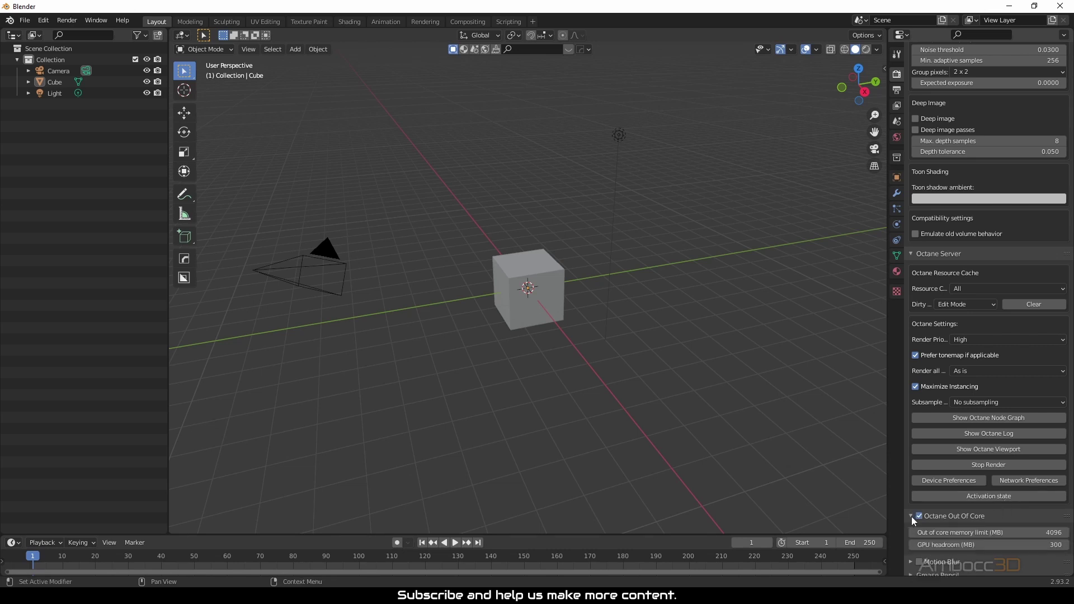
left_click(912, 516)
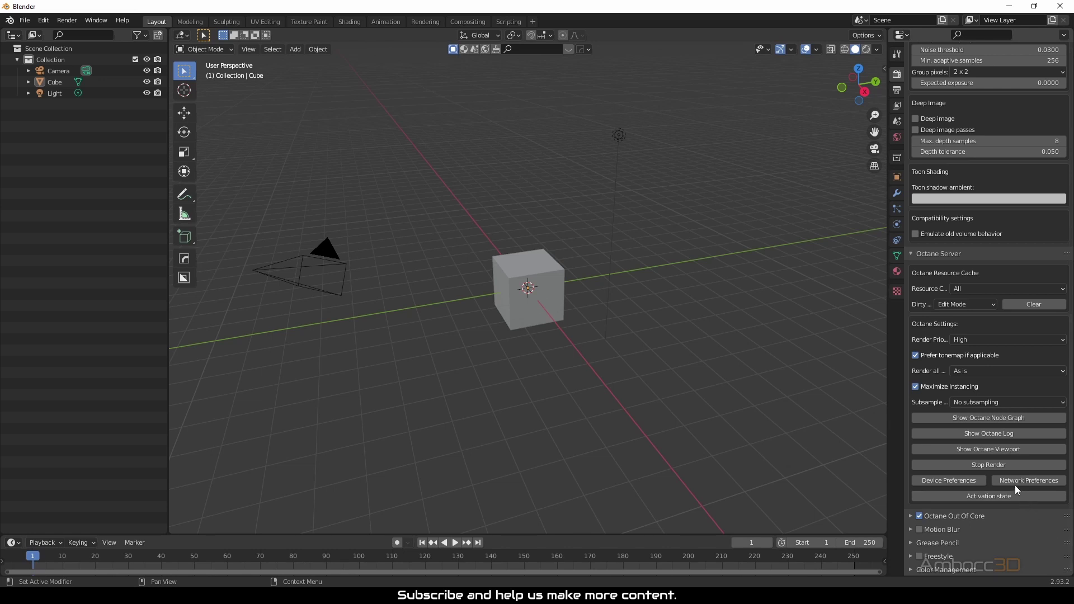
In Octane device preferences, enable render and denoise on the RTX 2070 SUPER, excluding the GTX 960 from rendering
left_click(960, 483)
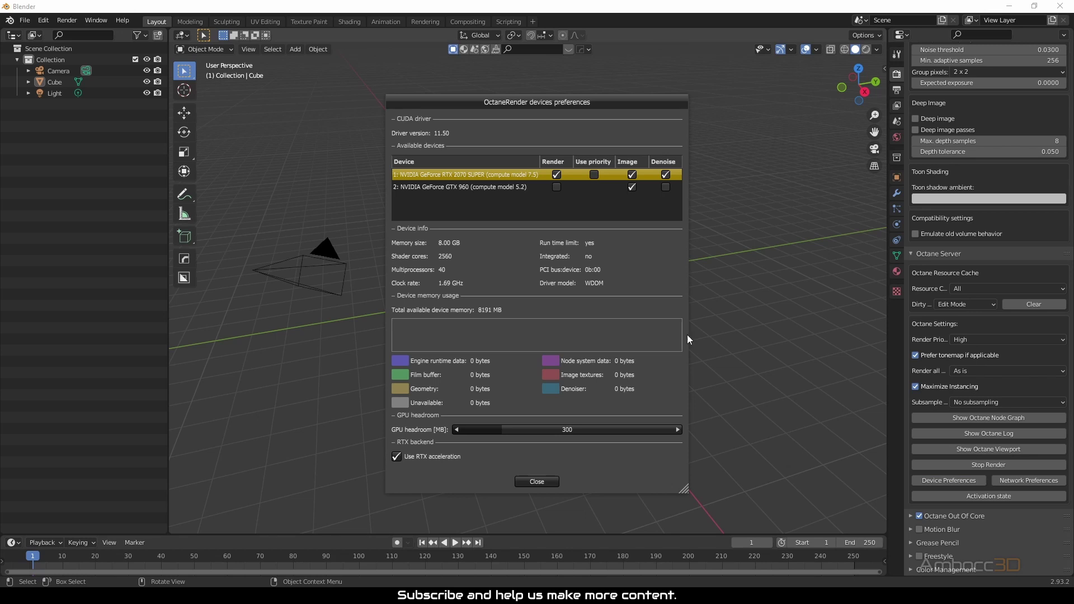
left_click_drag(549, 105, 540, 93)
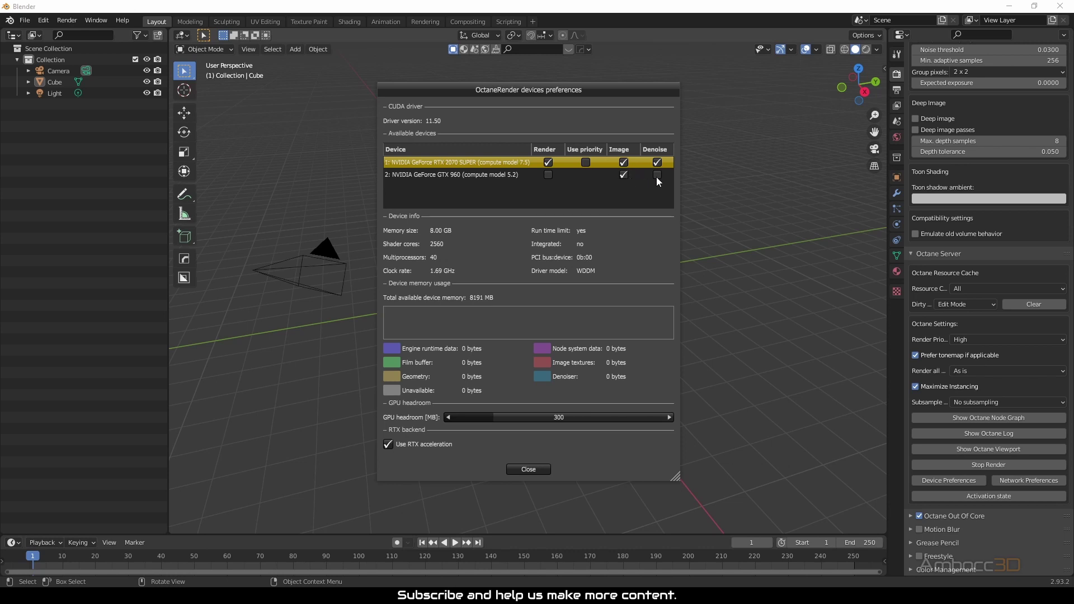
left_click(658, 163)
key("Down")
left_click(657, 173)
left_click(625, 174)
left_click(626, 173)
Close the device settings, switch the viewport to Rendered shading, and orbit around the Octane-lit cube
left_click(529, 469)
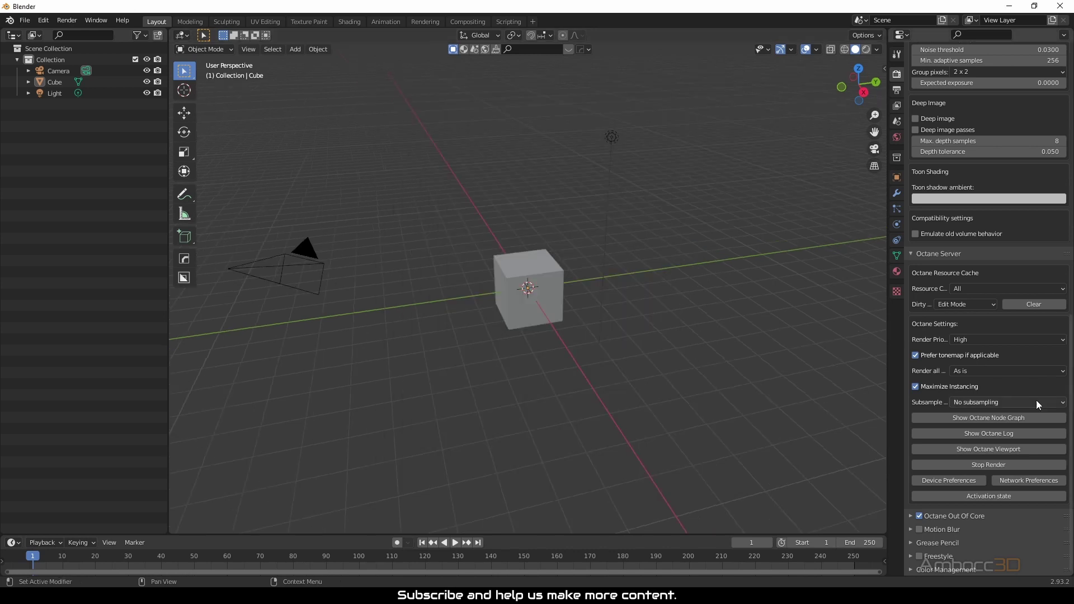
scroll(989, 308, "up", 10)
scroll(989, 308, "up", 10)
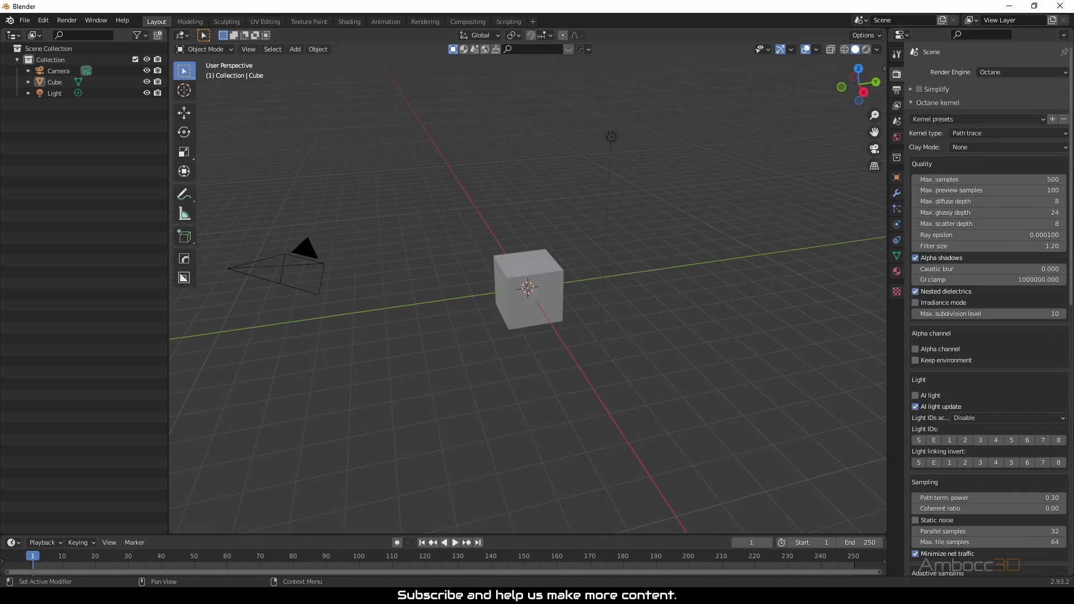
left_click(869, 50)
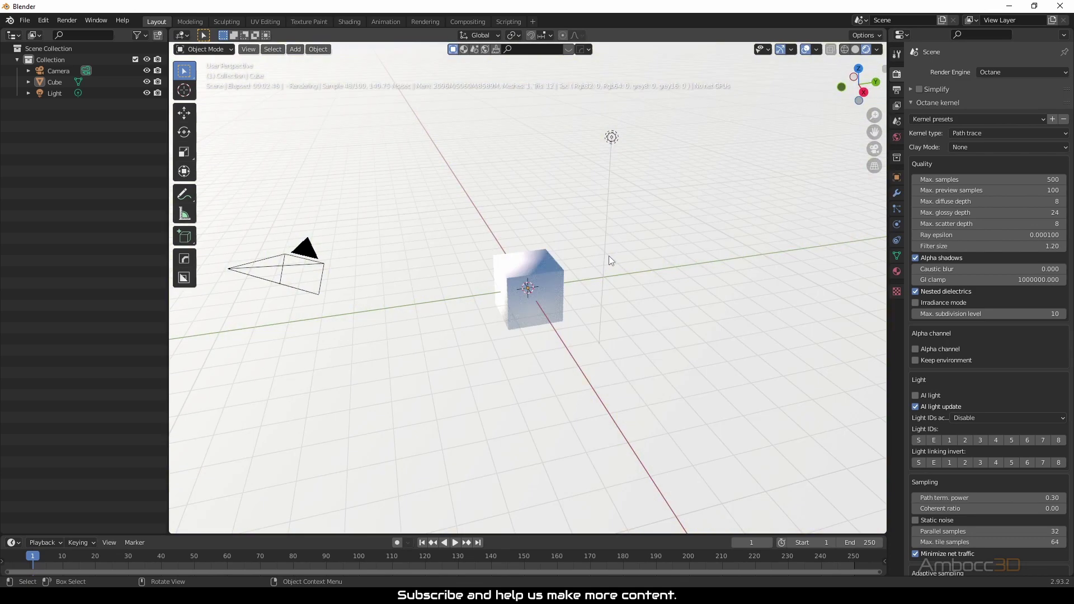
mouse_move(593, 312)
middle_mouse_down()
mouse_move(767, 267)
mouse_move(775, 290)
mouse_move(607, 291)
mouse_move(778, 295)
mouse_move(778, 284)
mouse_move(756, 281)
middle_mouse_up()
left_click(550, 285)
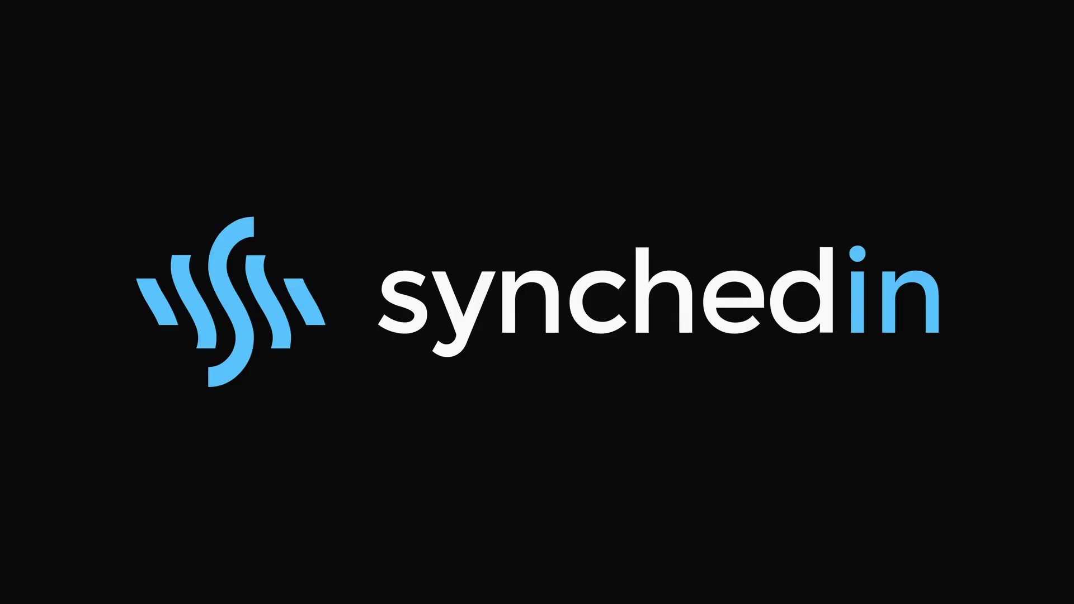